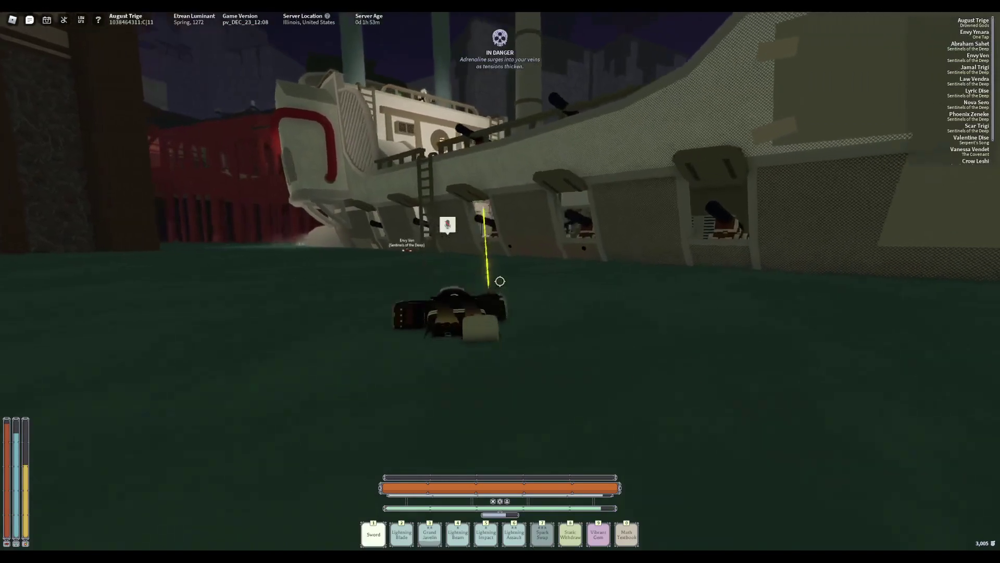
Step: Climb from the warship's lower deck across the main deck and up the ladder to the upper deck
key(w)
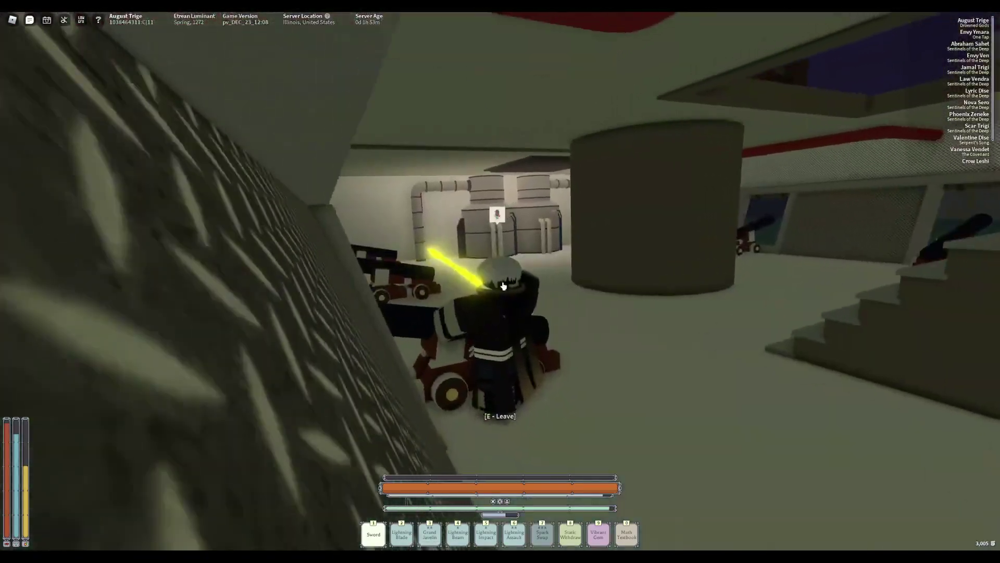
key(e)
key(w)
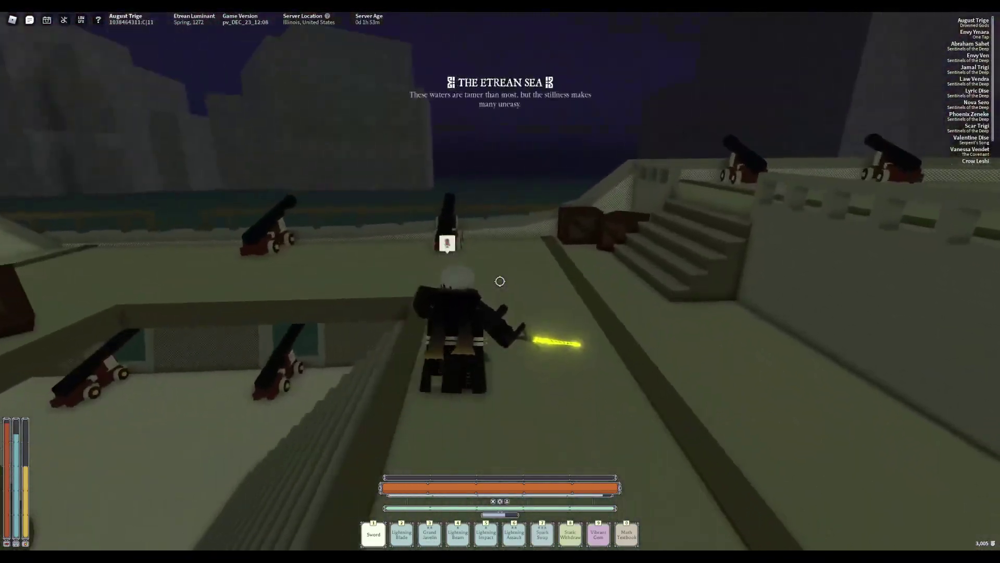
key(w)
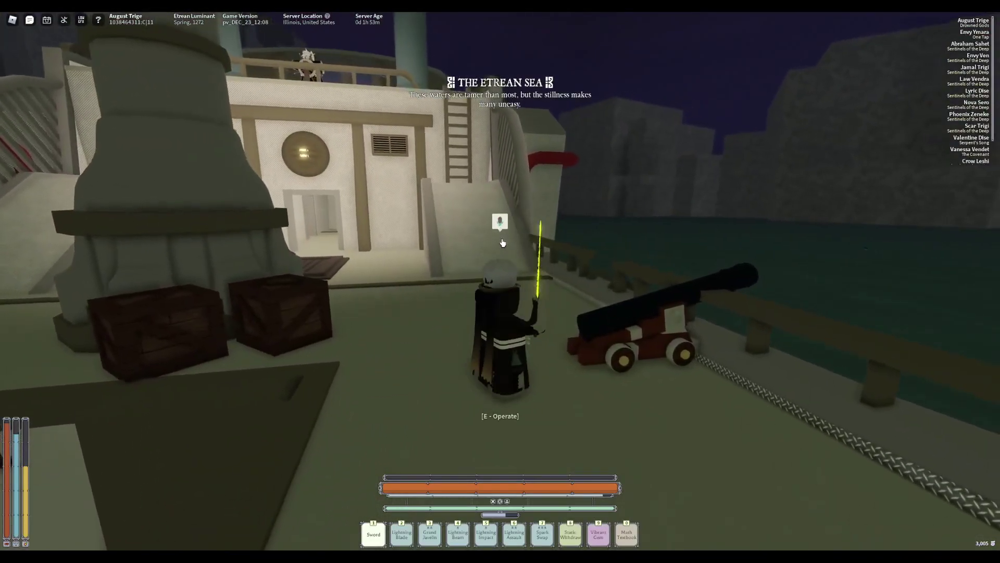
key(w)
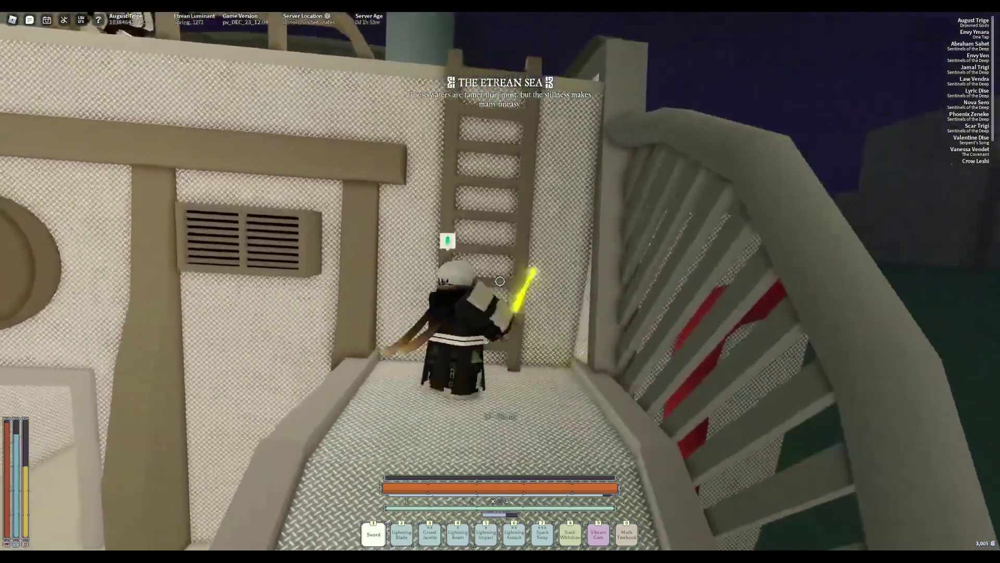
key(w)
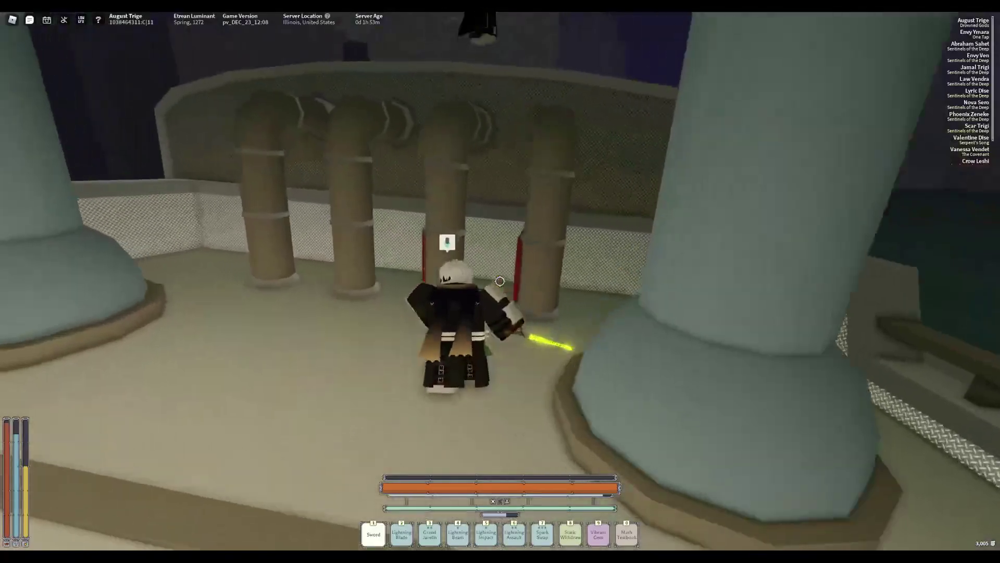
Step: Leap off the upper deck, swim after the Sentinels enemy and hit them with a lightning explosion
key(w)
click(500, 281)
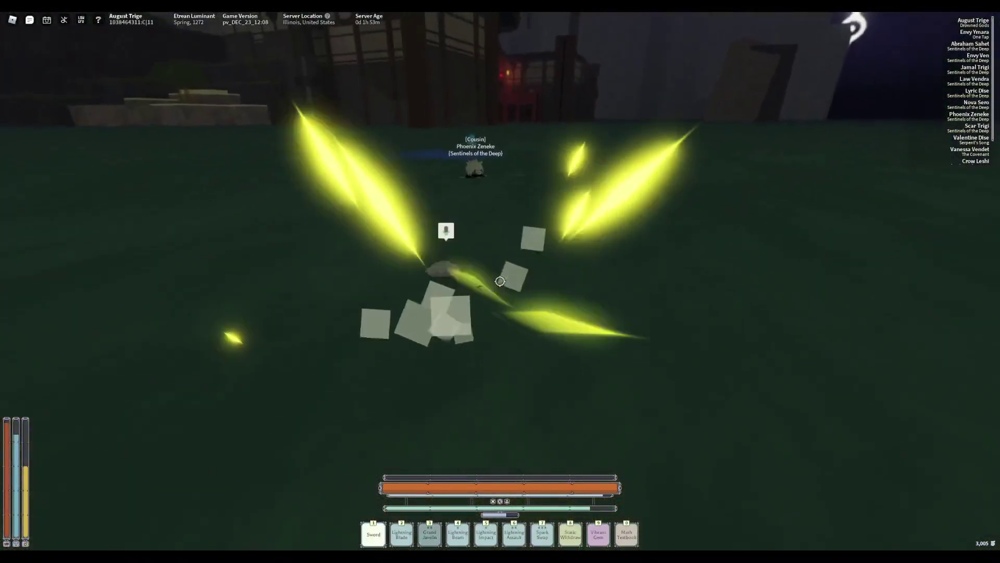
key(w)
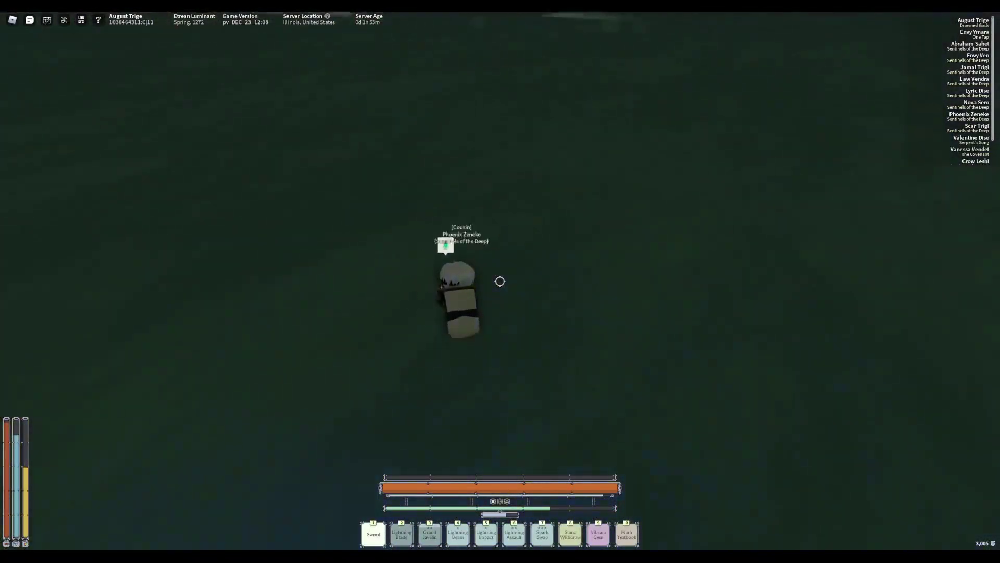
key(w)
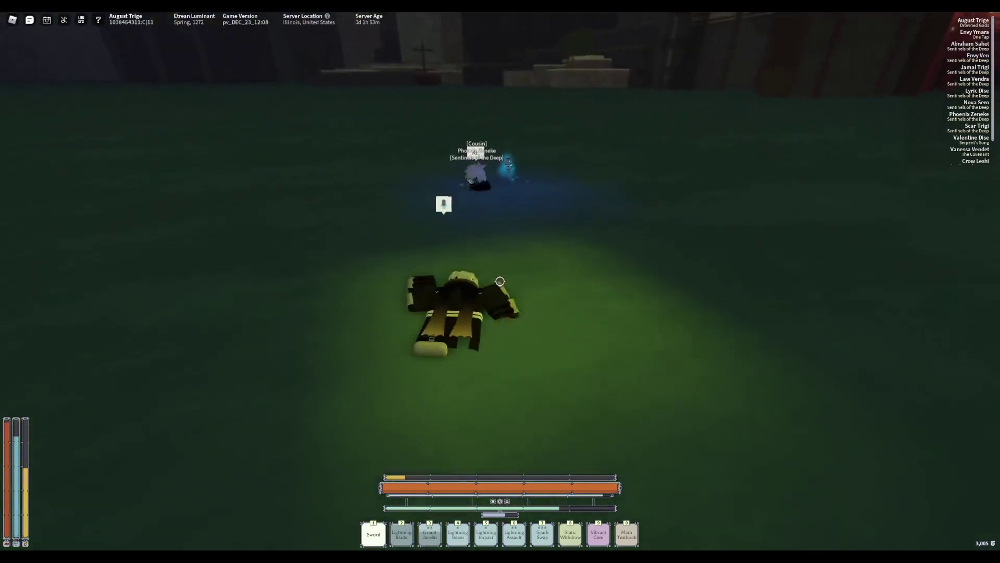
click(500, 282)
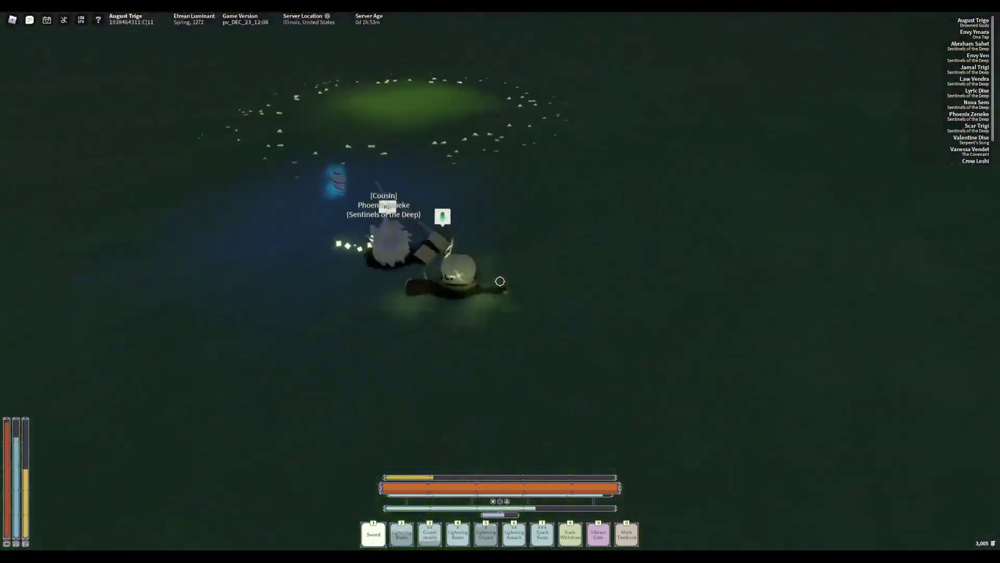
Step: Slash the enemy with the sword, launch a lightning claw, then rush in and reposition
click(501, 282)
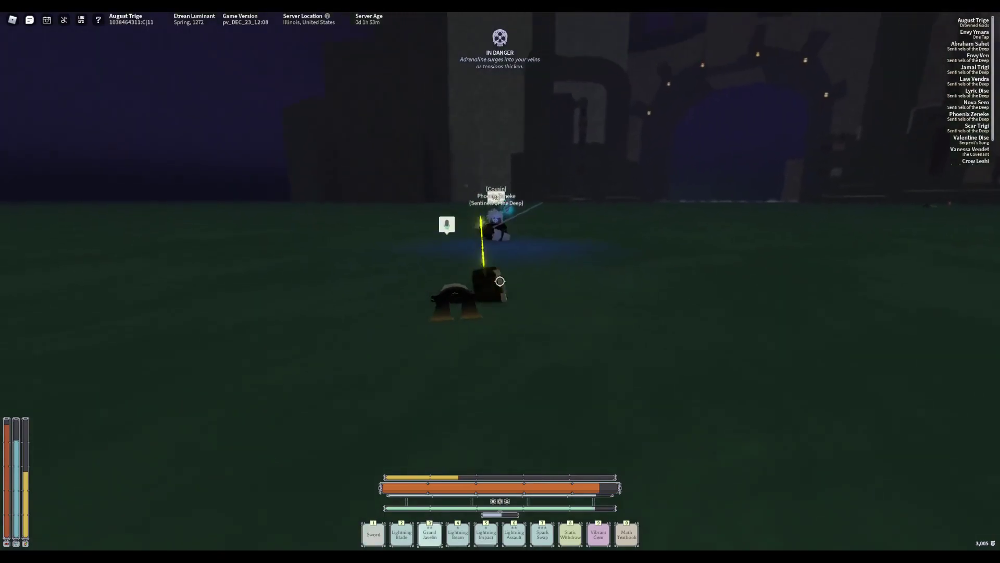
click(500, 282)
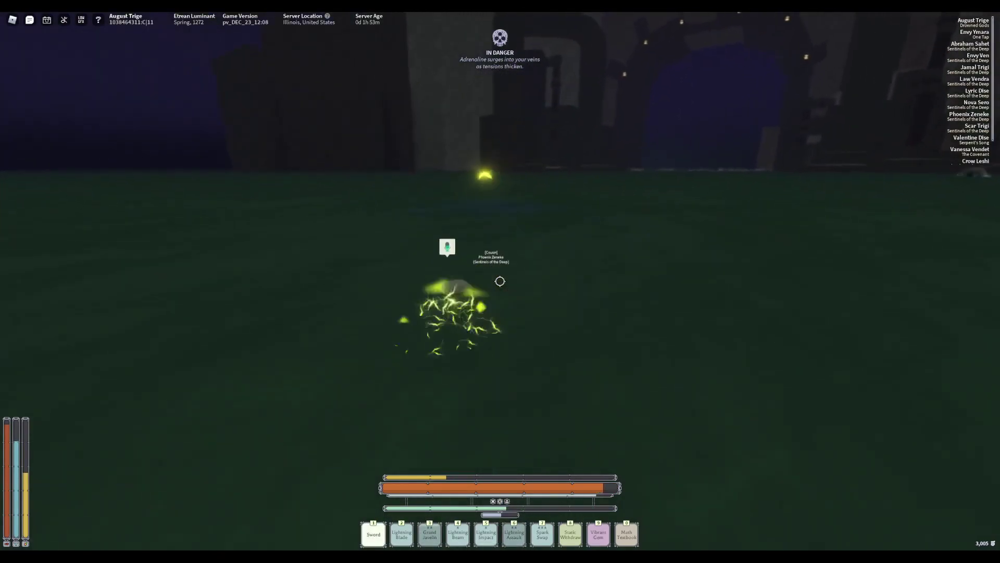
click(500, 282)
key(e)
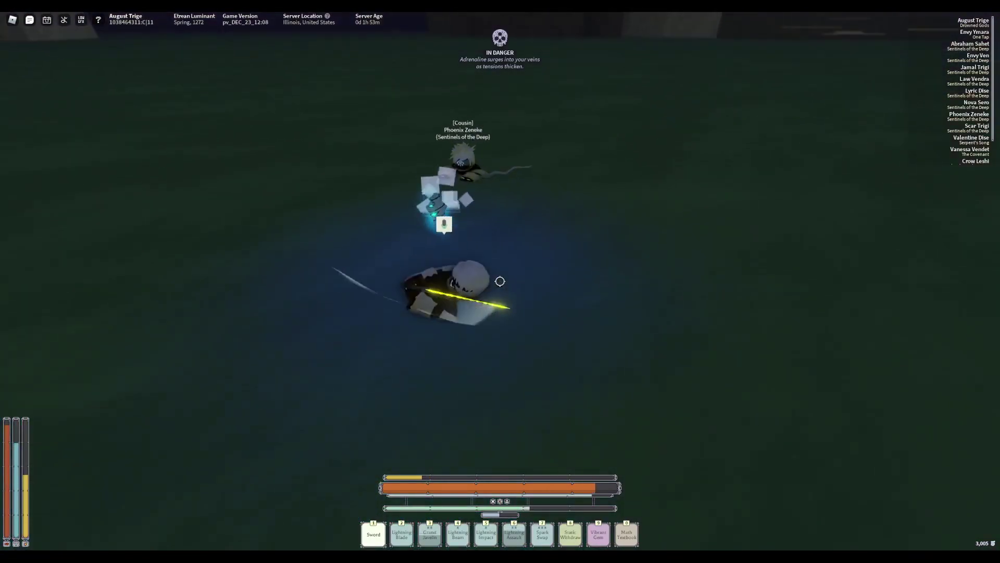
Step: Call down a lightning beam, then finish with sword slashes and a heavy knockback blow
click(500, 281)
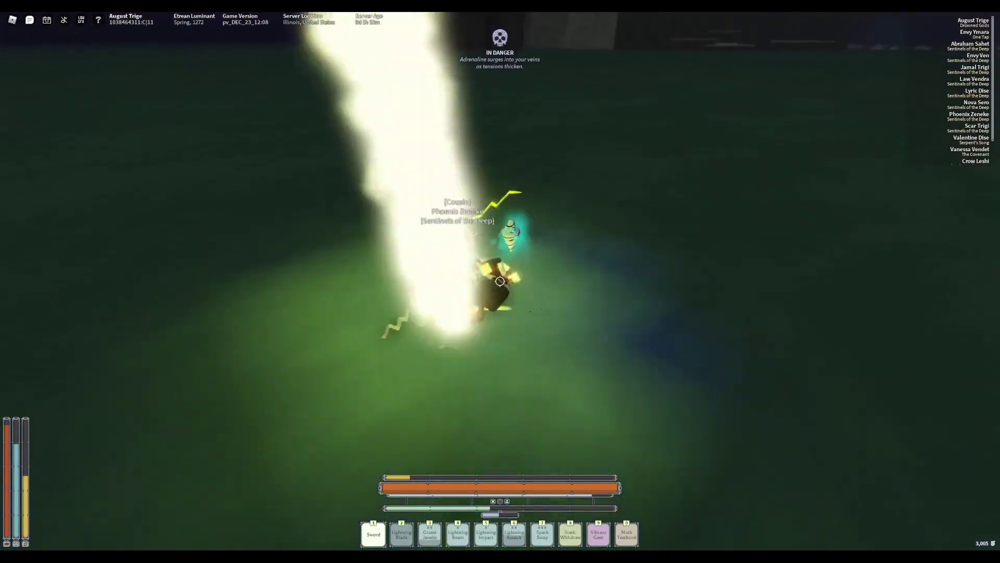
click(500, 282)
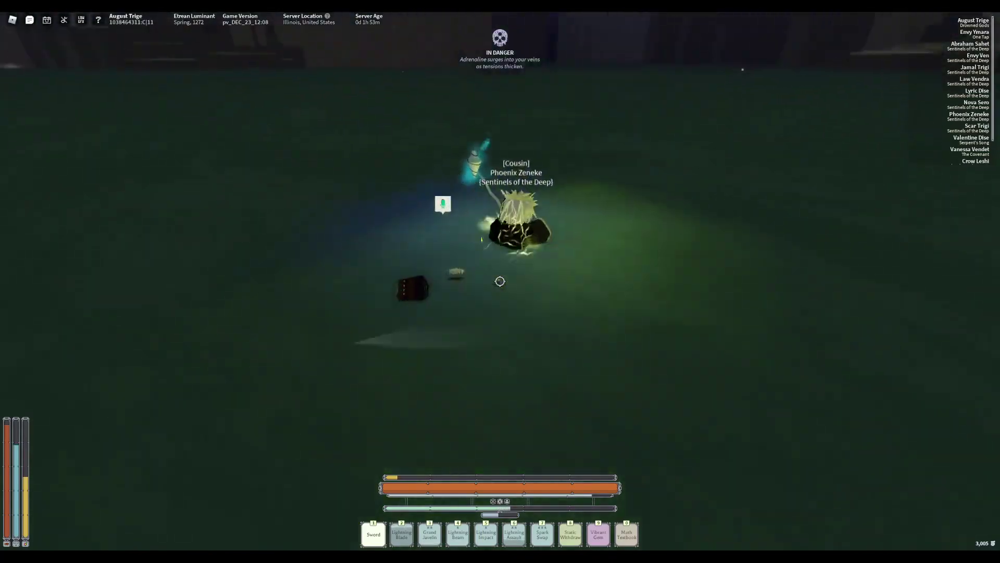
click(500, 282)
click(500, 282)
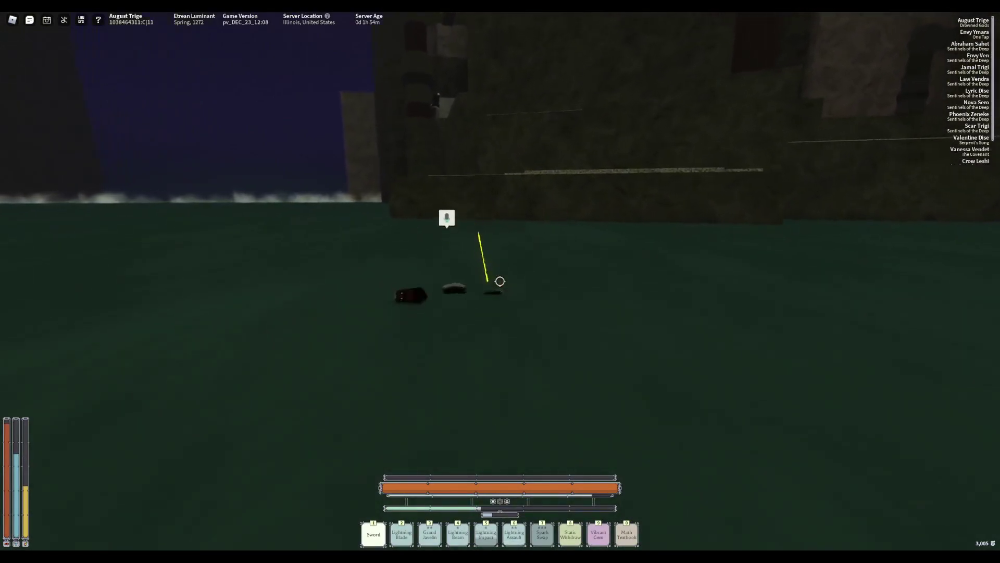
Step: Climb out of the water up onto the higher cliff ledge and move along it
key(w)
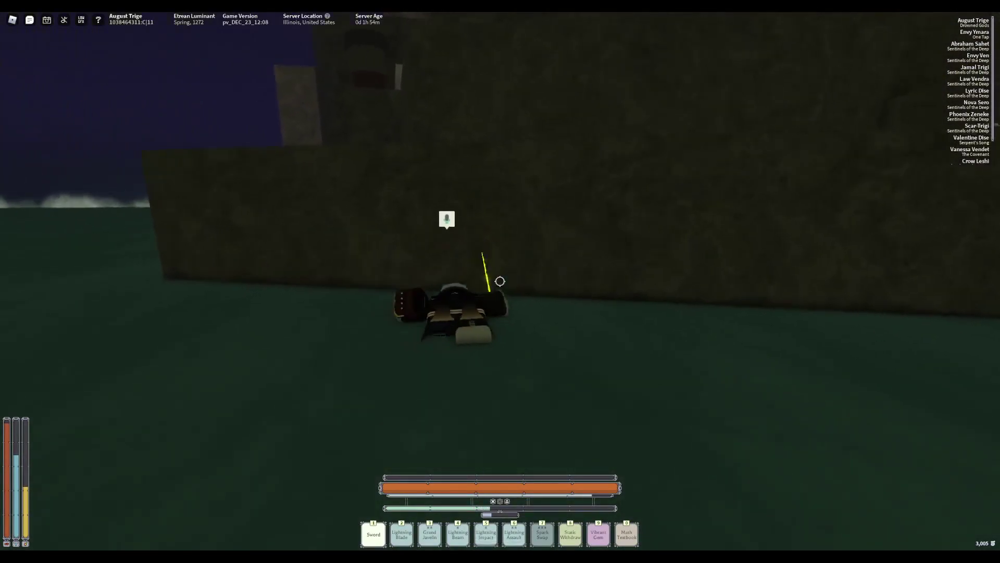
key(space)
key(w)
key(w)
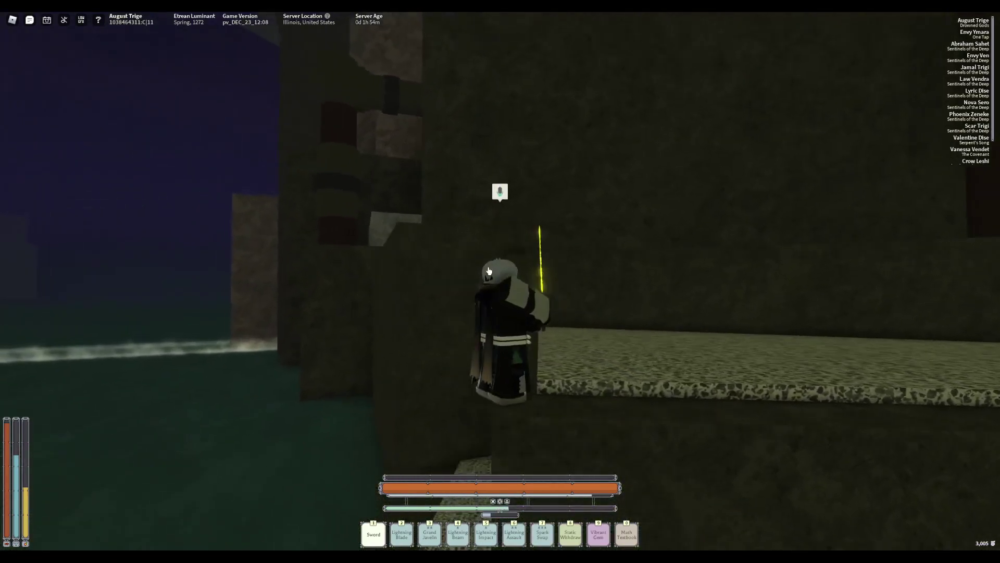
key(w)
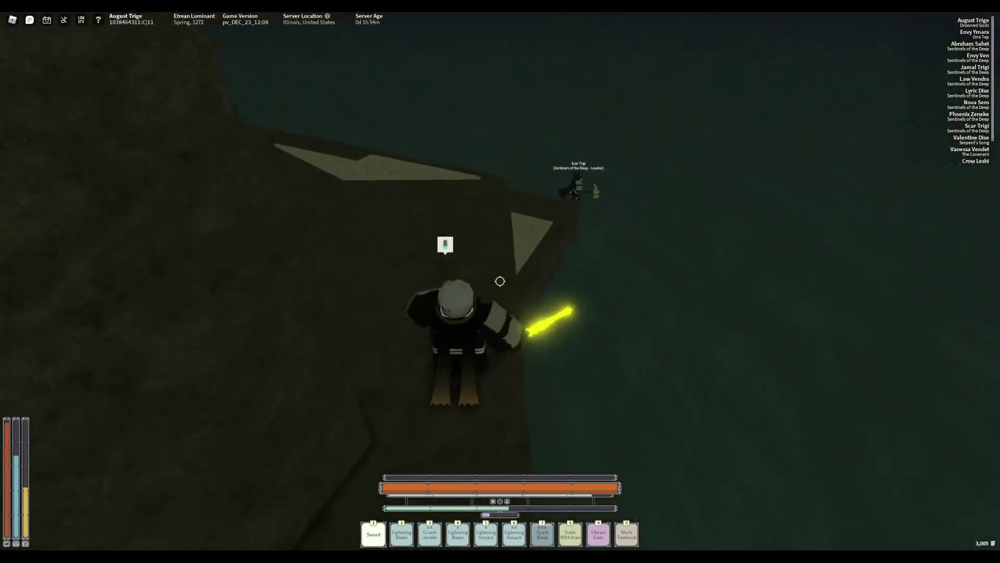
Step: Jump into the water, swim at leader Scar Trigi and blast him with lightning attacks
key(w)
key(space)
click(500, 281)
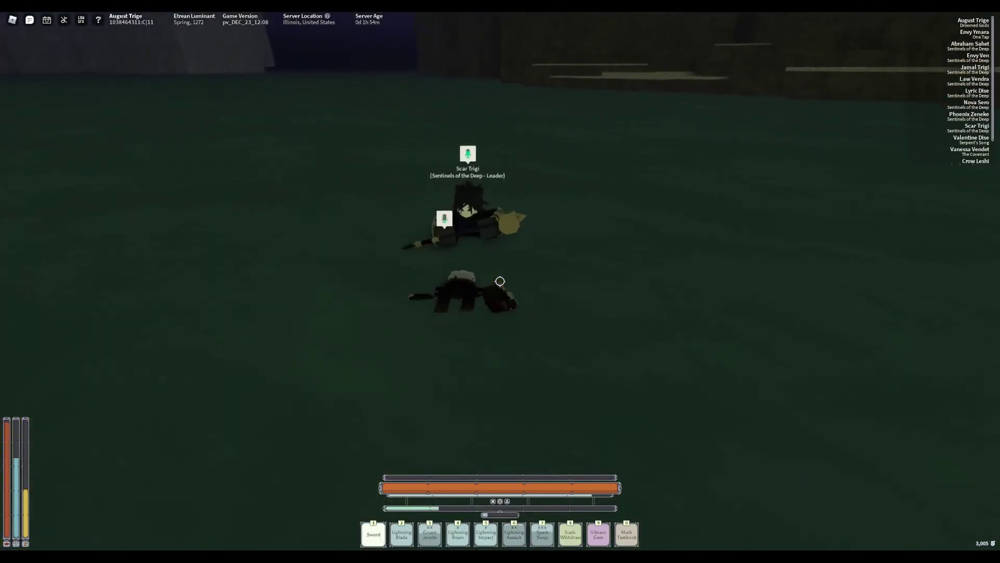
click(500, 282)
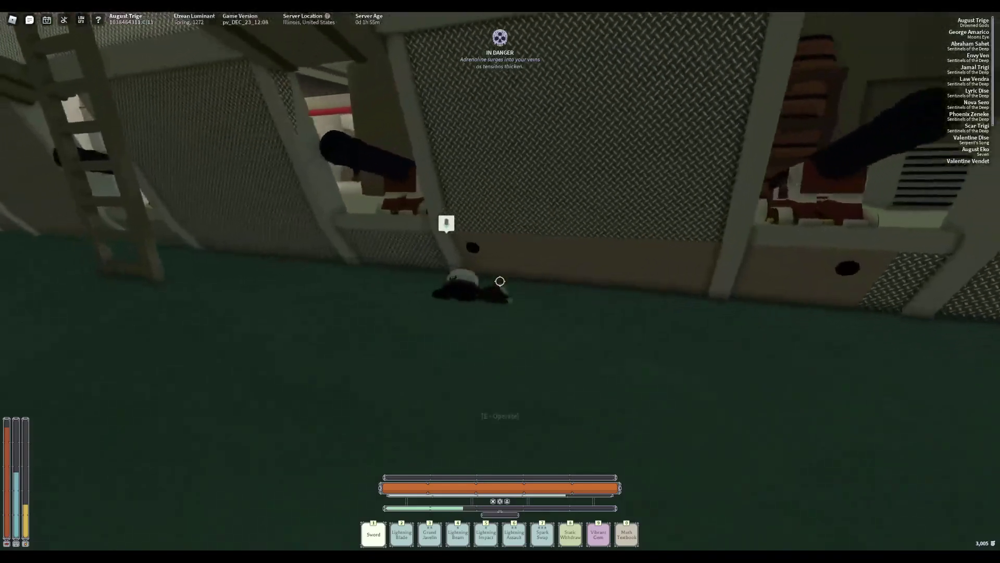
Step: Board the warship, run up the stairs and ramp, climb the ladder to the roof, then jump into the water
key(e)
key(w)
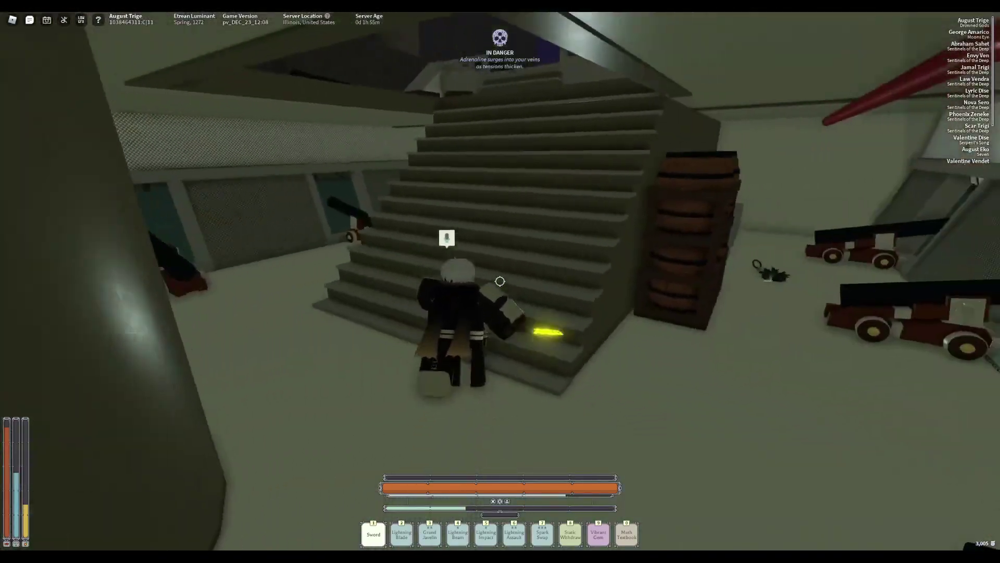
key(w)
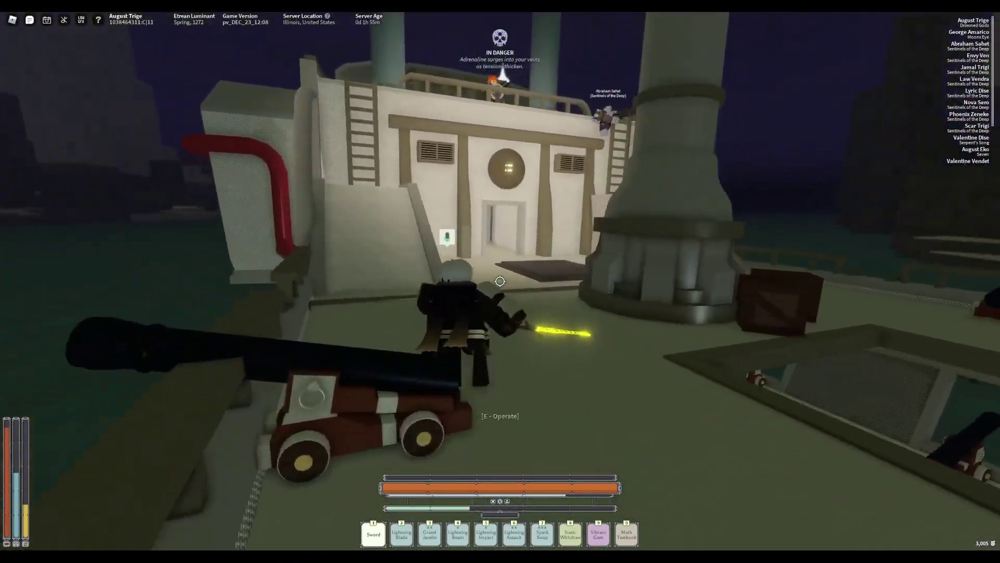
key(w)
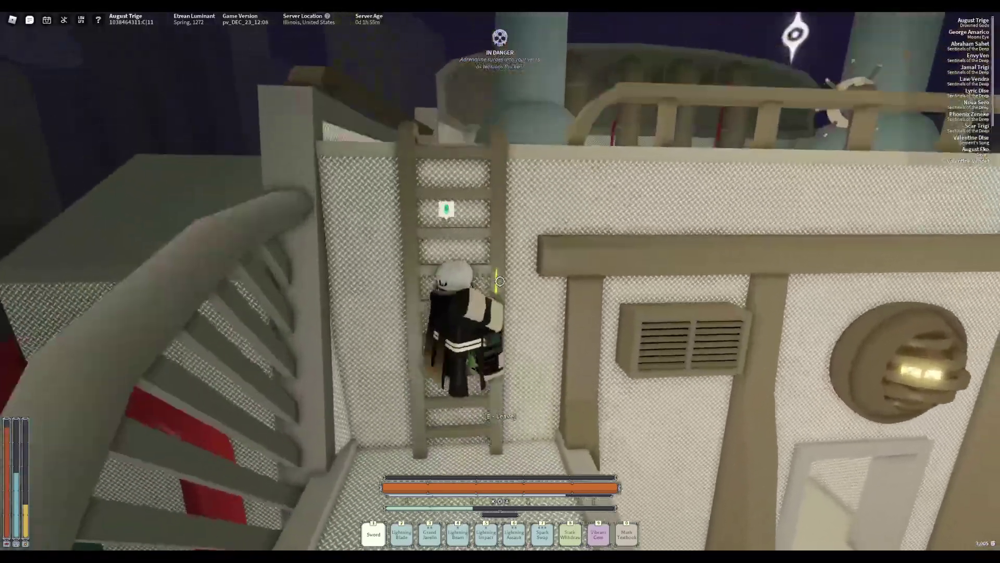
key(w)
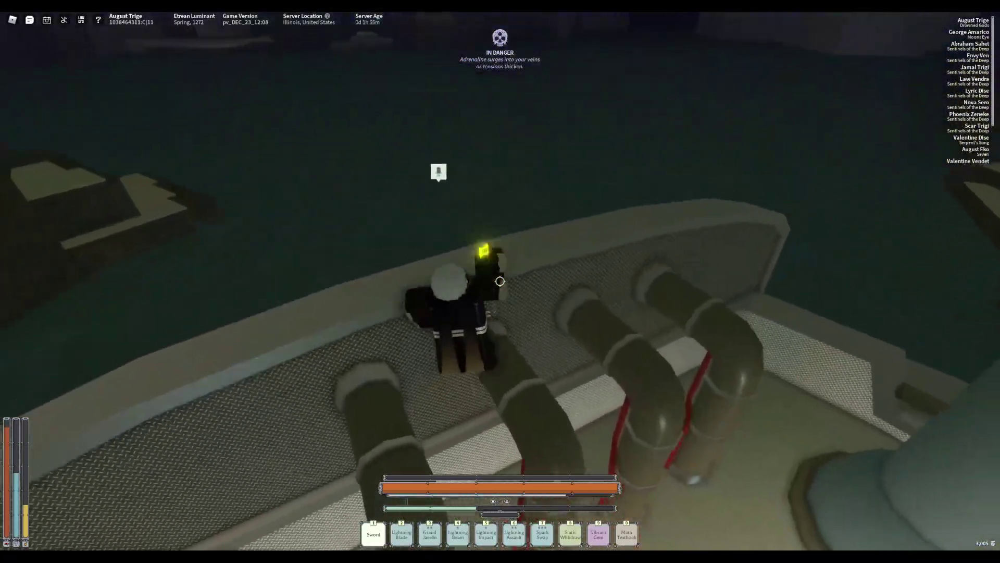